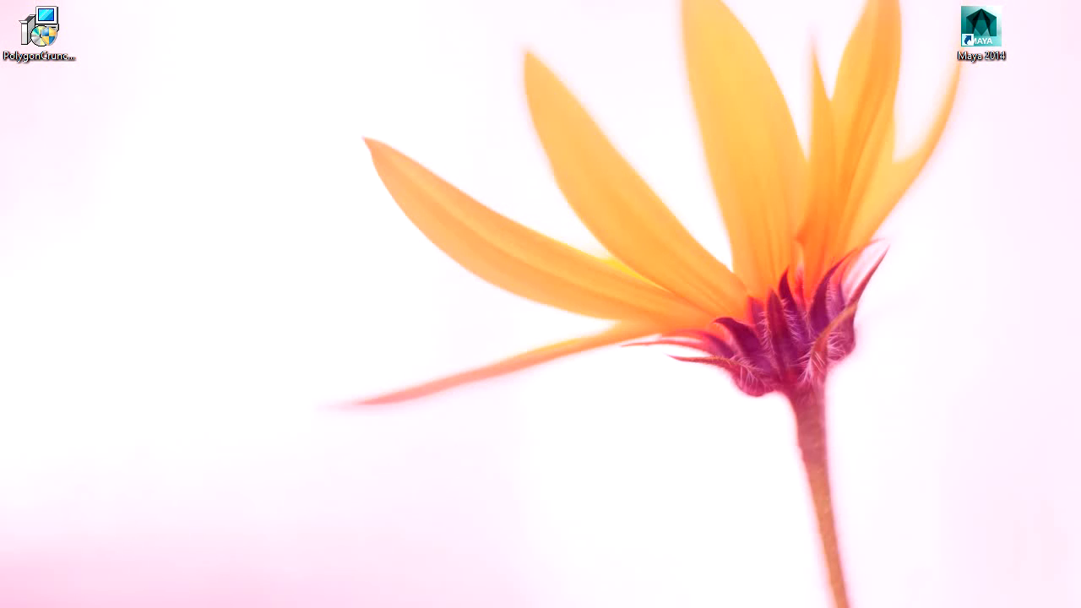
Choose the x64 version of Polygon Cruncher in the setup and add the Maya (x64 bits) 2014 plugin component
drag(499, 73, 576, 24)
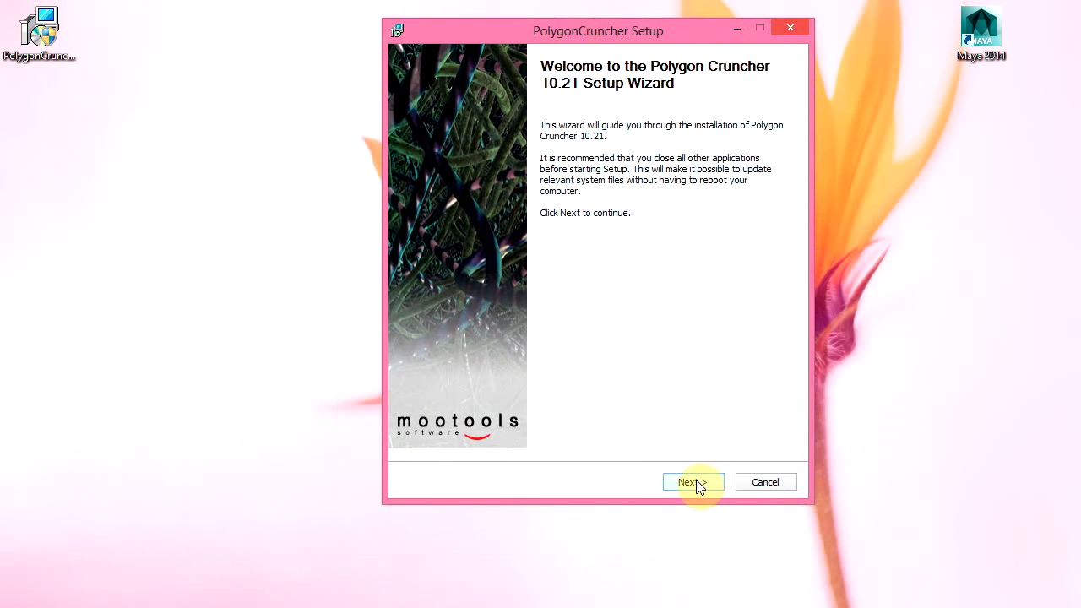
click(692, 482)
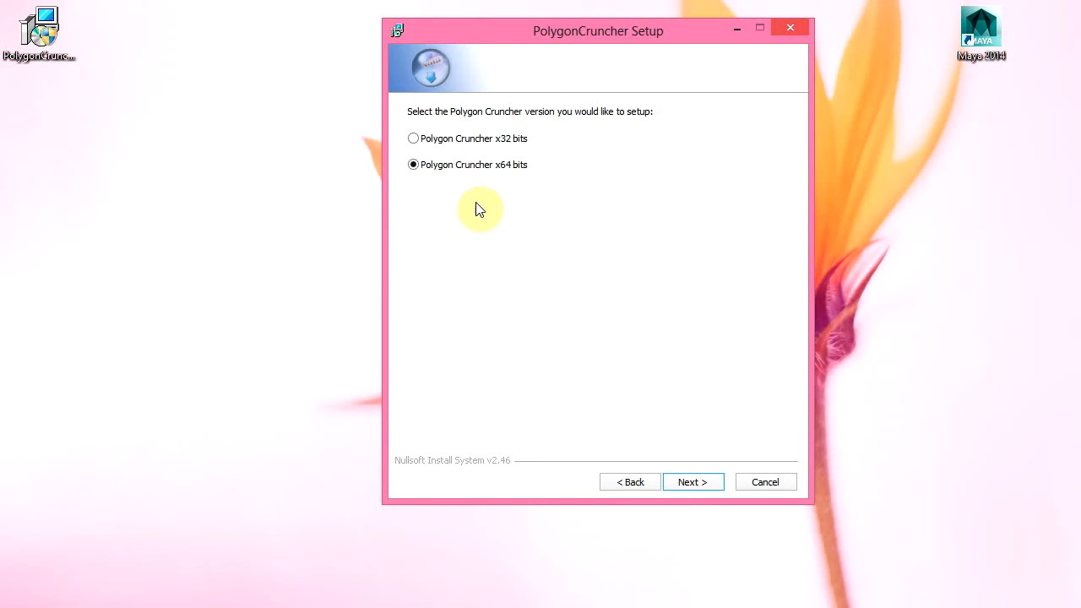
click(690, 483)
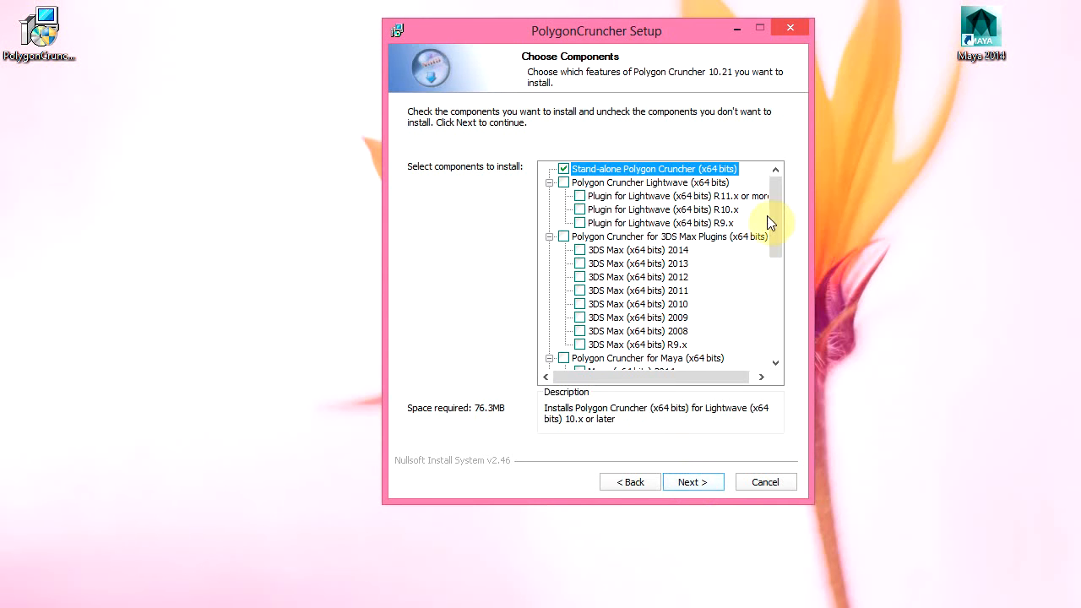
drag(779, 203, 788, 260)
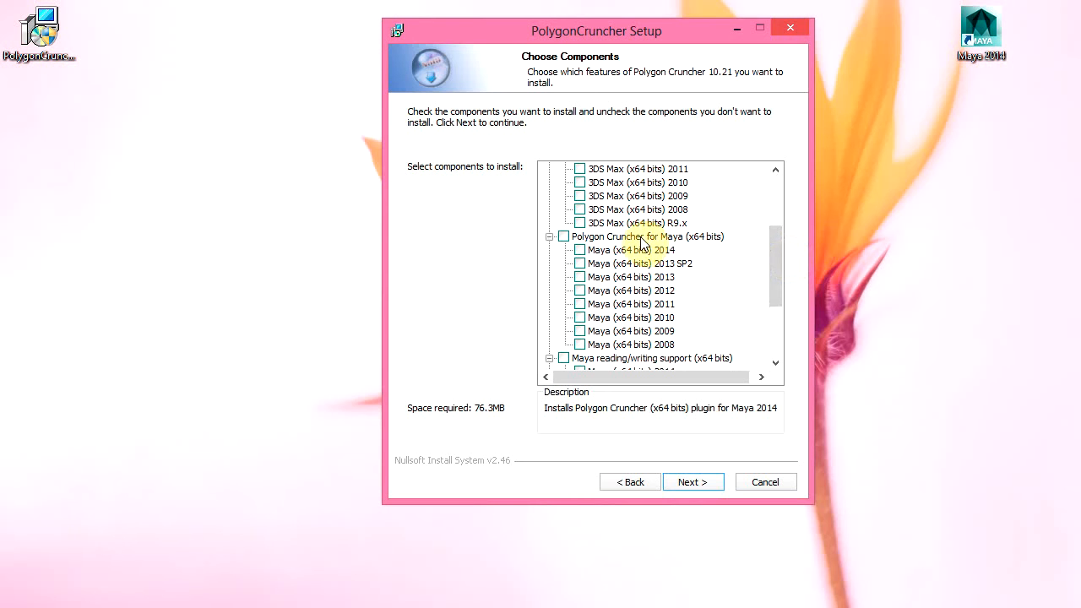
click(580, 251)
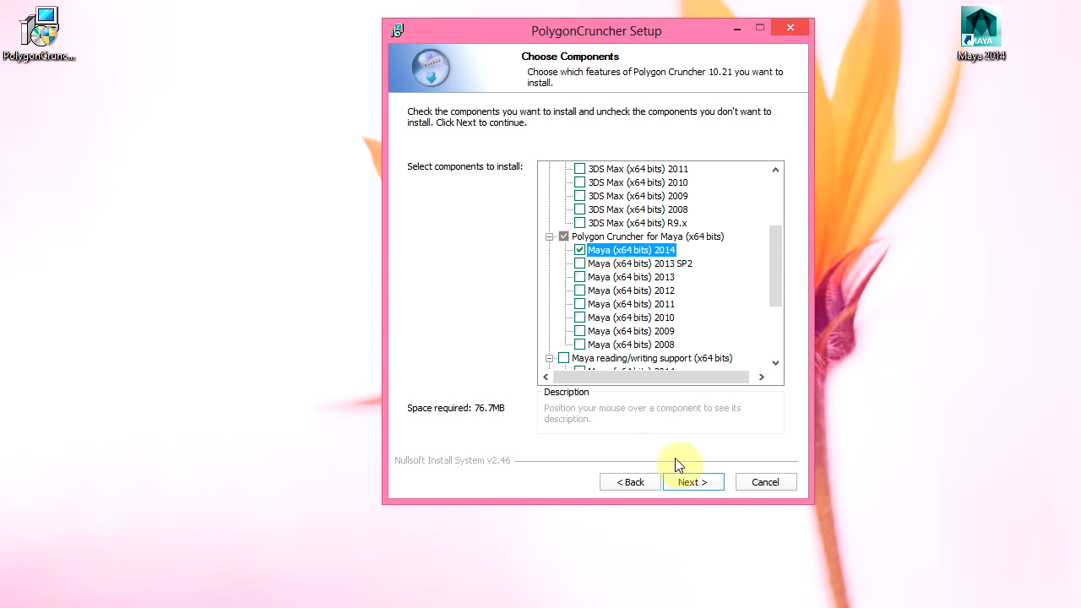
click(690, 483)
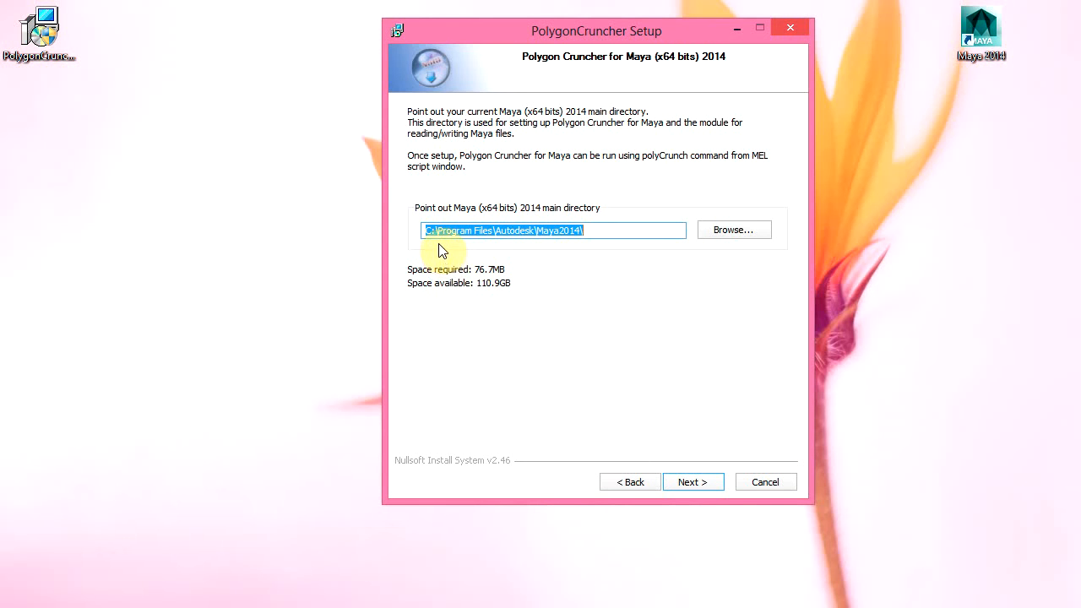
Browse to the Maya2014 folder and set it as the Maya 2014 main directory for the plugin
click(732, 237)
drag(673, 265, 675, 325)
click(460, 341)
click(448, 340)
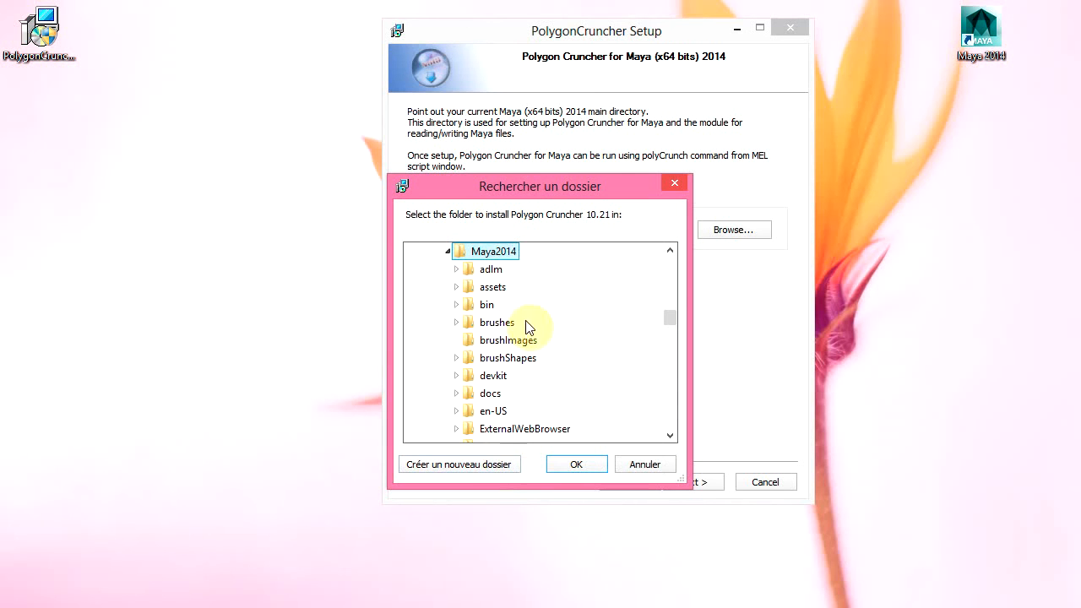
click(575, 467)
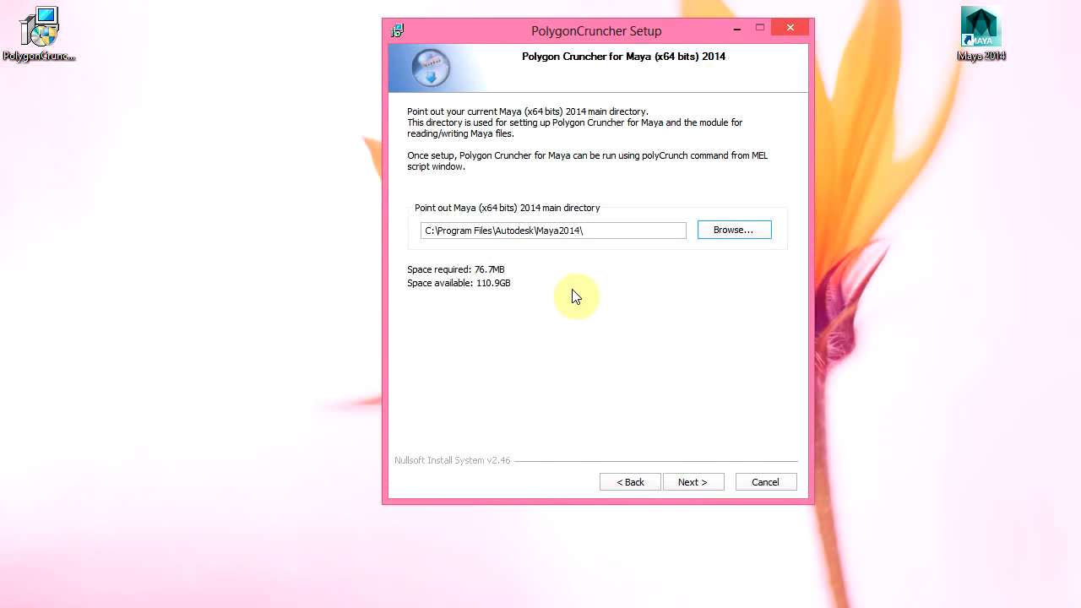
Install Polygon Cruncher with the chosen components and finish the setup
click(691, 482)
click(692, 482)
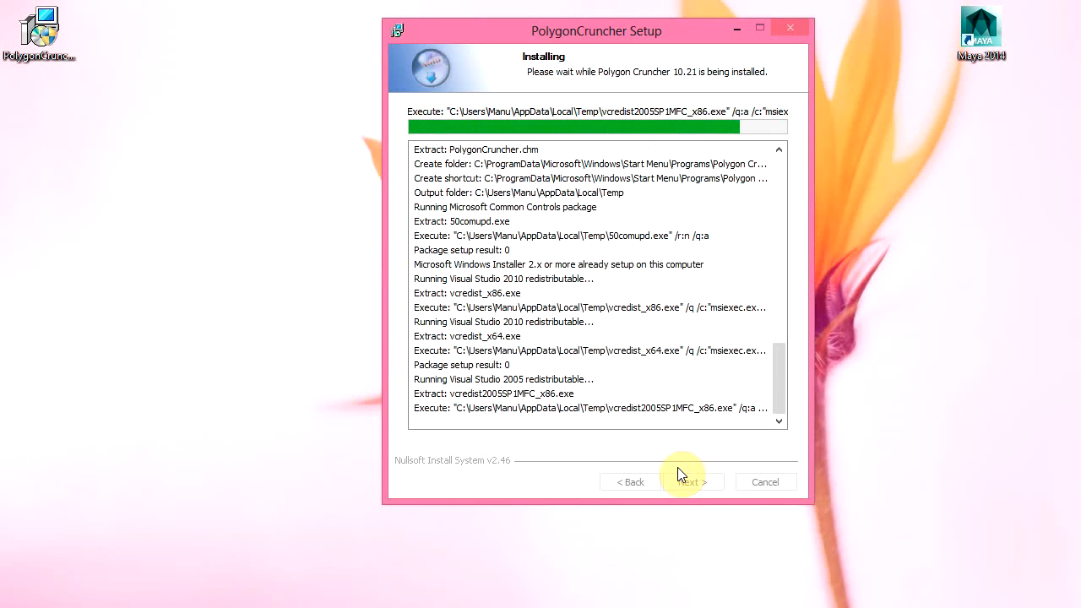
click(686, 478)
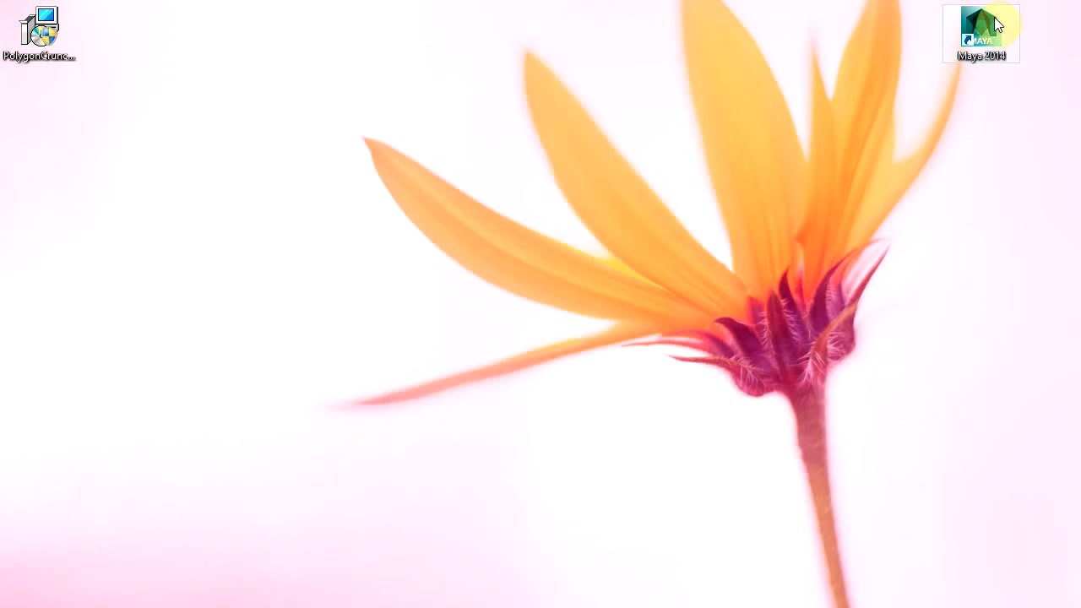
Launch Maya 2014 and open the recent scene D:\Manu\Mesh\Alien Storm Van.mb
double_click(995, 27)
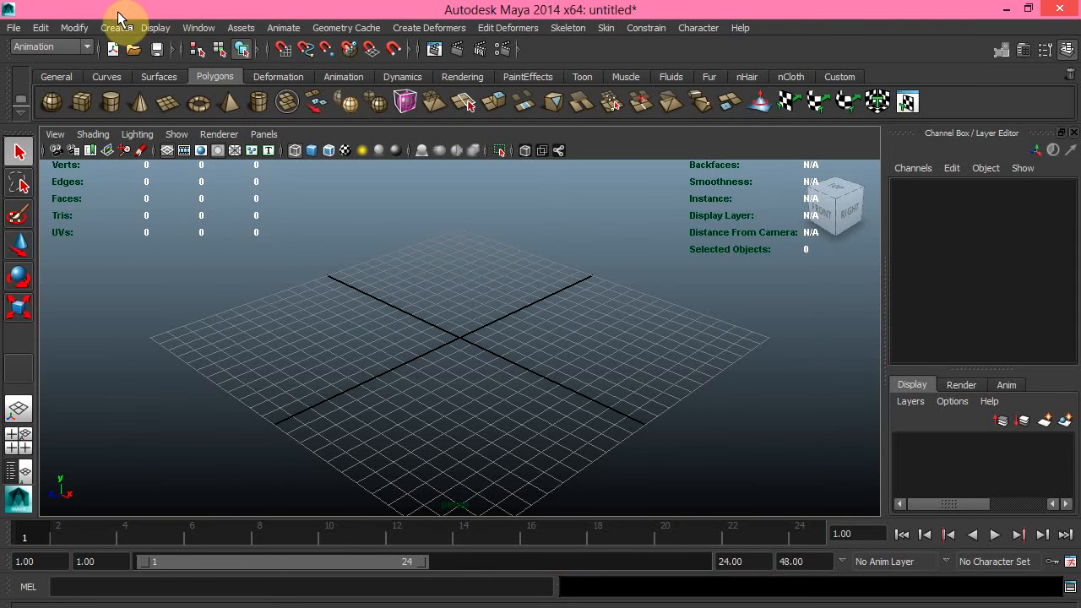
click(16, 29)
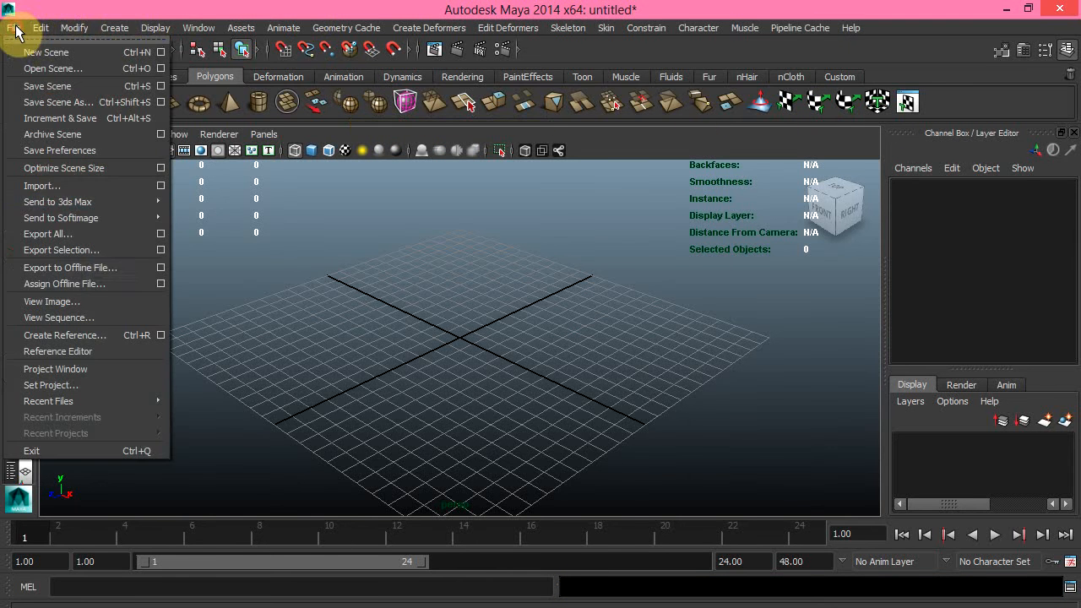
mouse_move(116, 401)
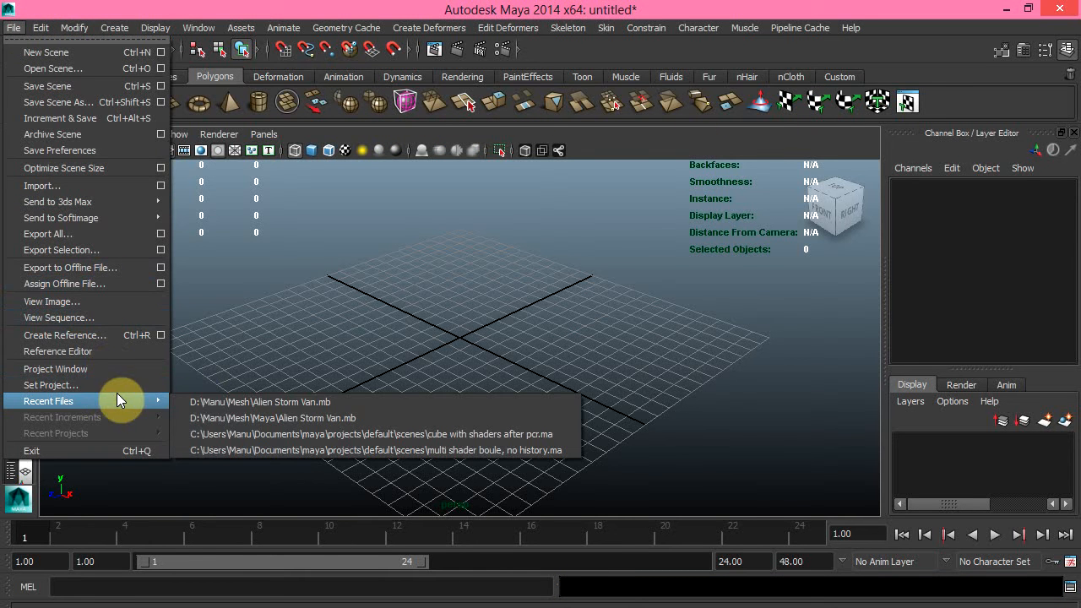
click(240, 403)
click(551, 324)
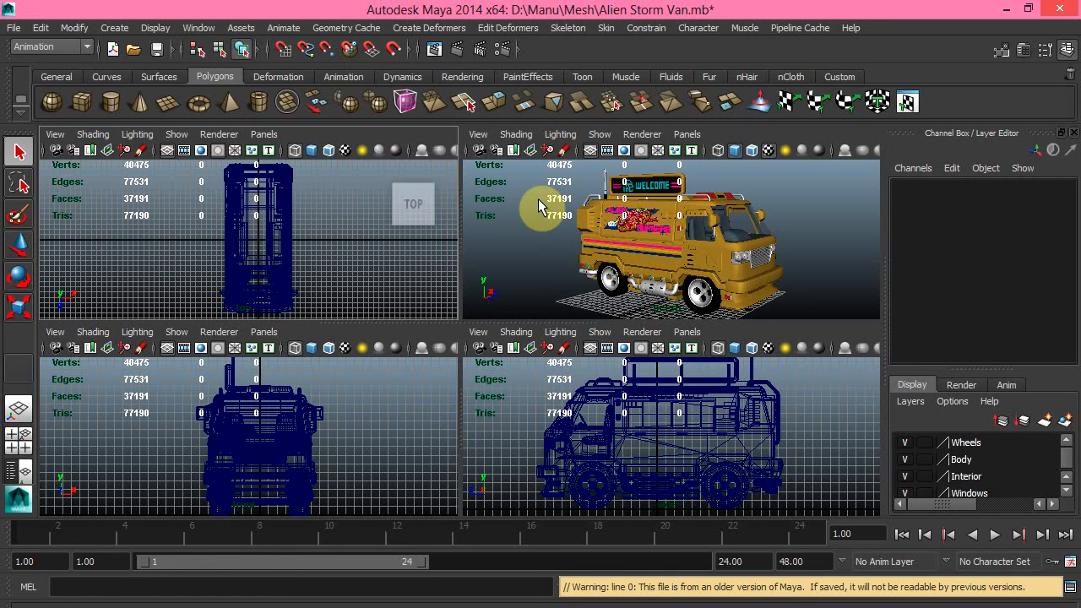
Select the whole van in the perspective view and execute the MEL command polyCrunch from the Script Editor
drag(535, 169, 824, 318)
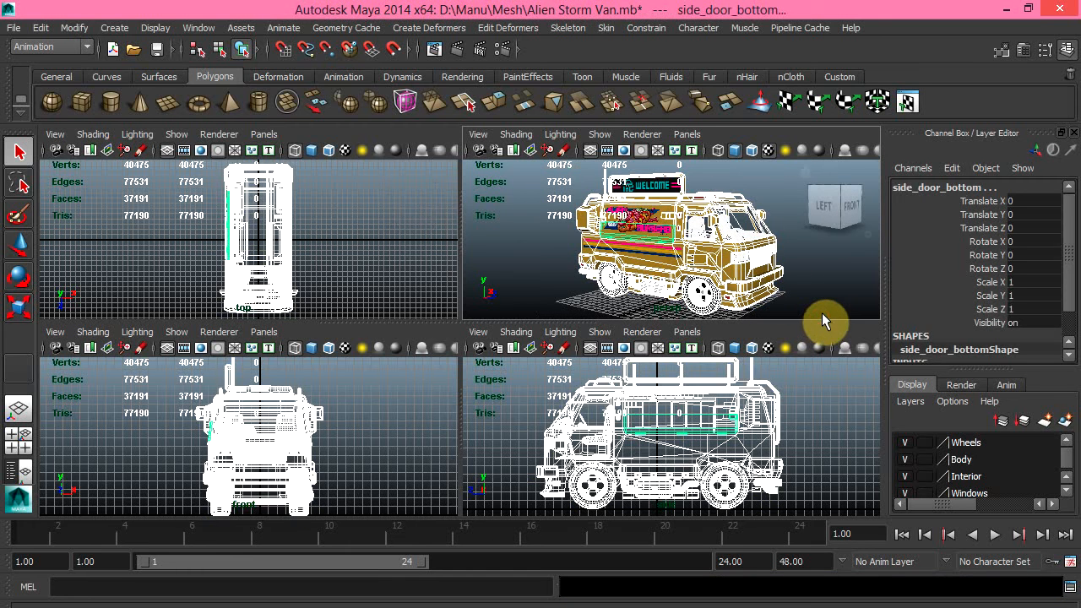
click(1069, 591)
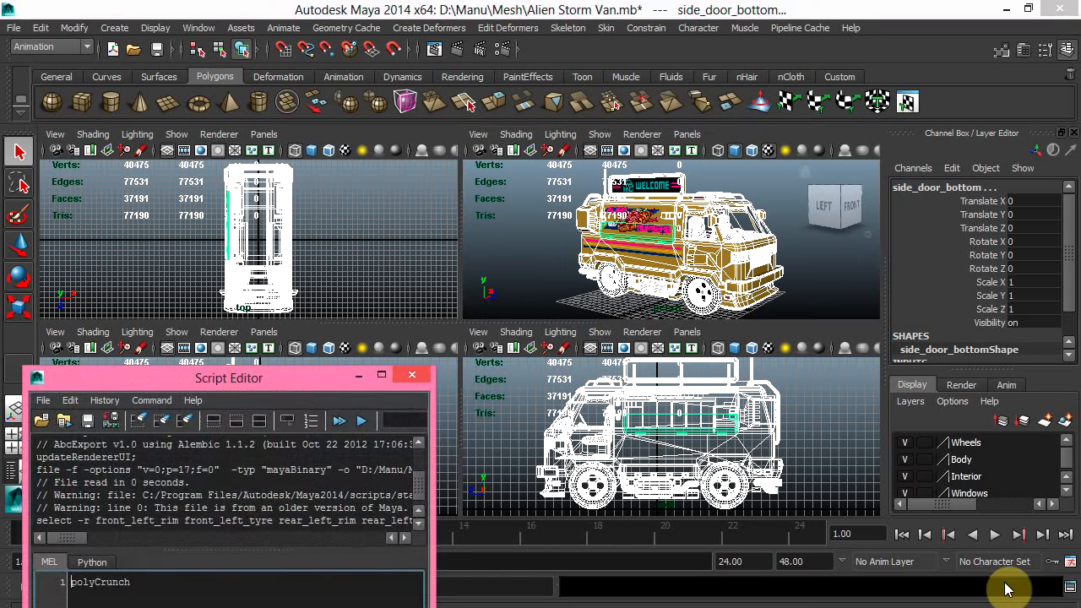
drag(255, 376, 256, 278)
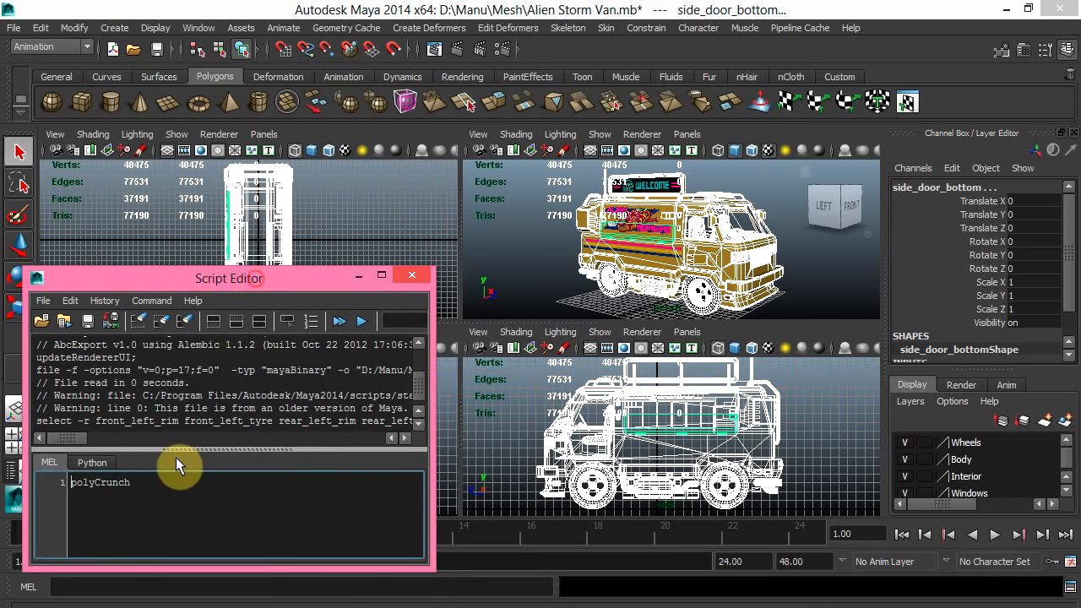
double_click(95, 487)
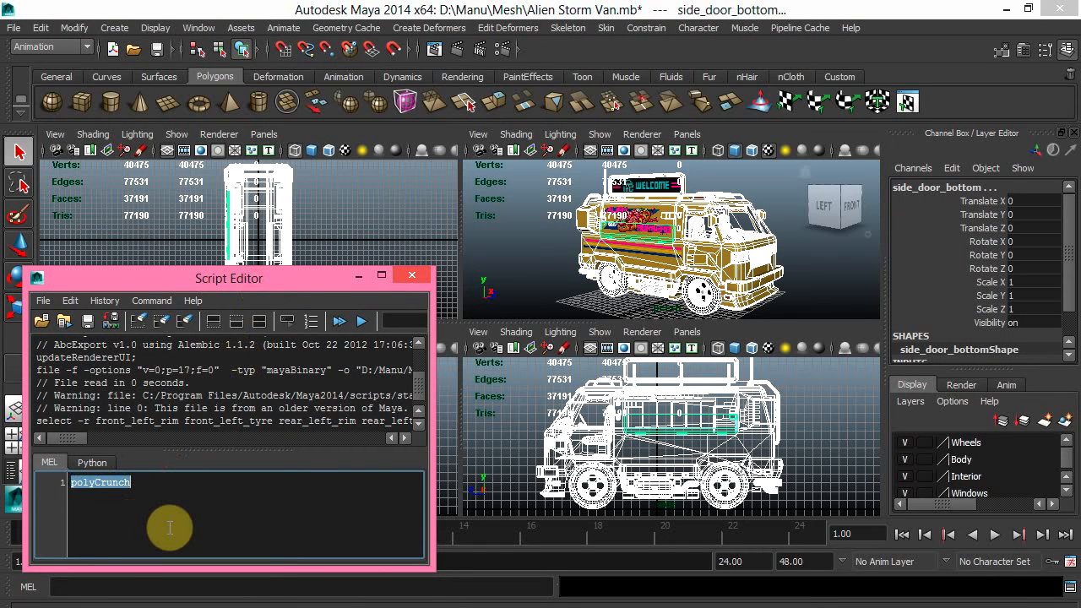
click(150, 484)
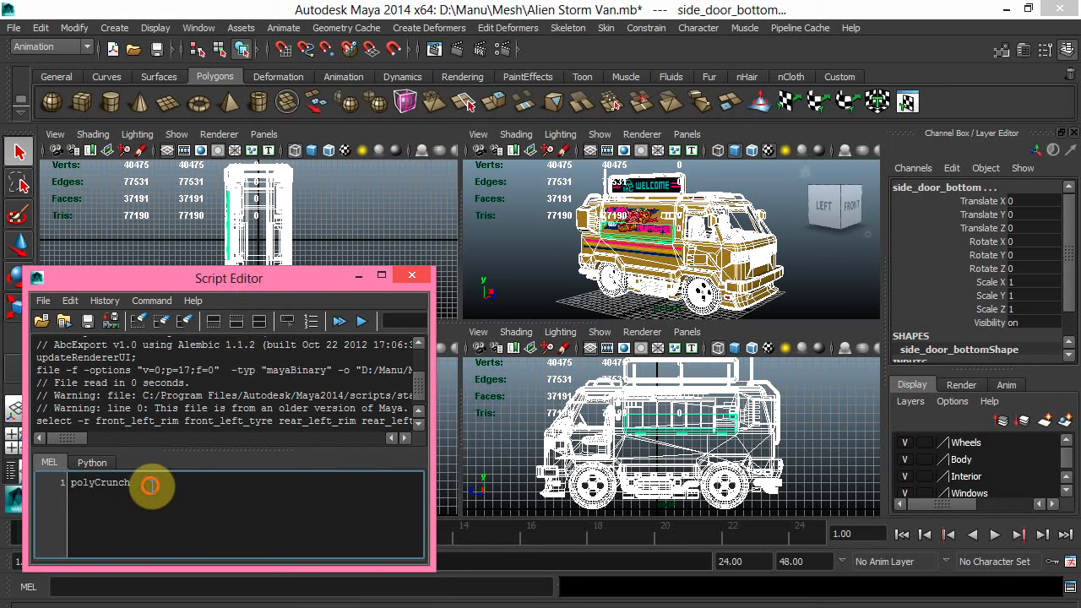
drag(149, 484, 39, 483)
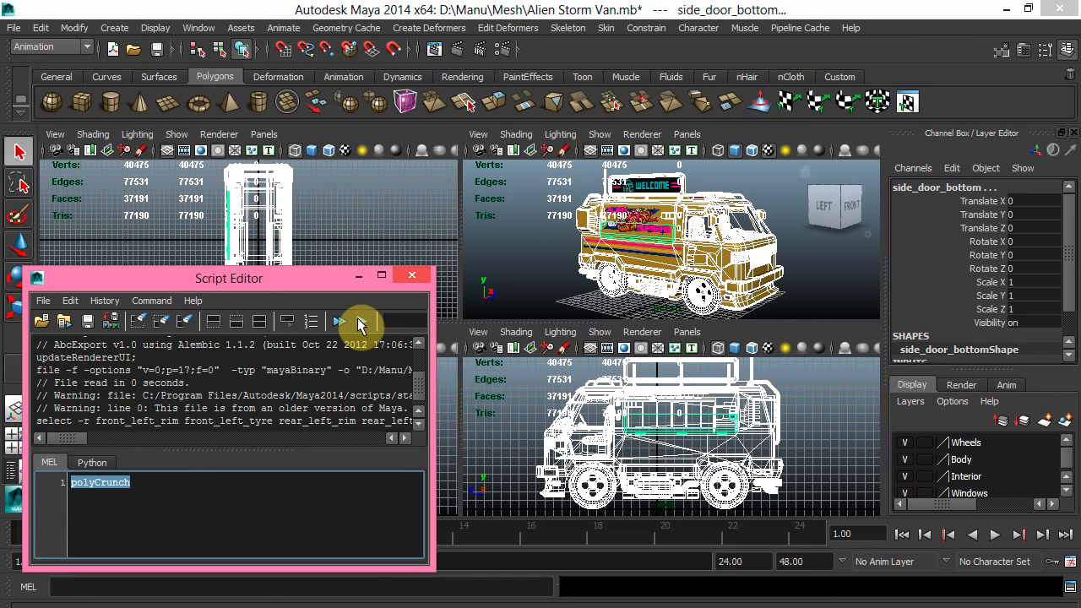
click(360, 321)
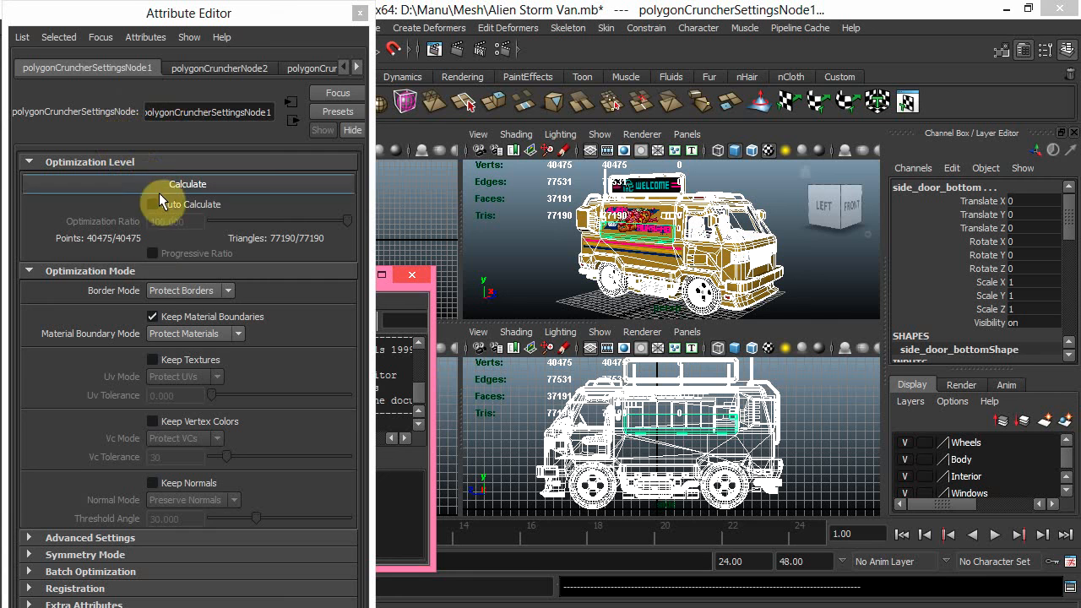
Calculate the van's optimization with Keep Normals and Keep Textures enabled, and lower the optimization ratio to about 6.8
click(178, 483)
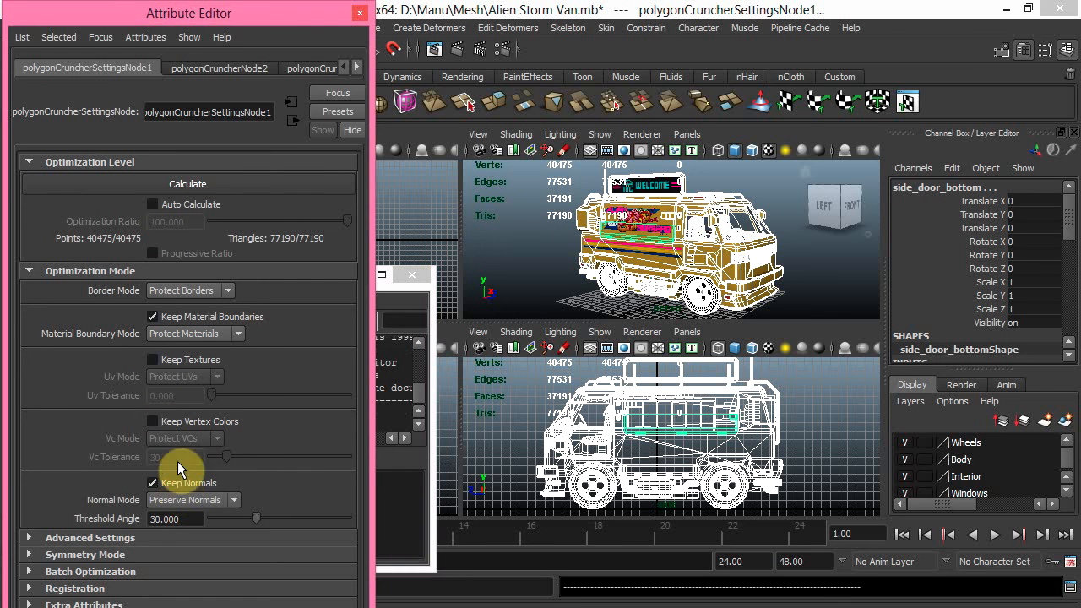
click(184, 363)
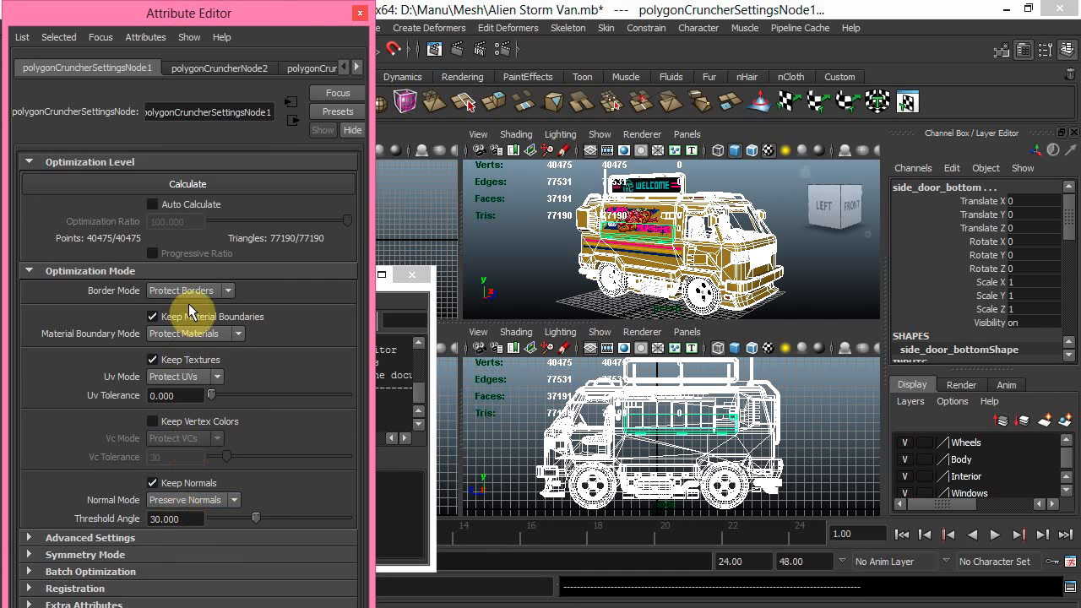
click(188, 188)
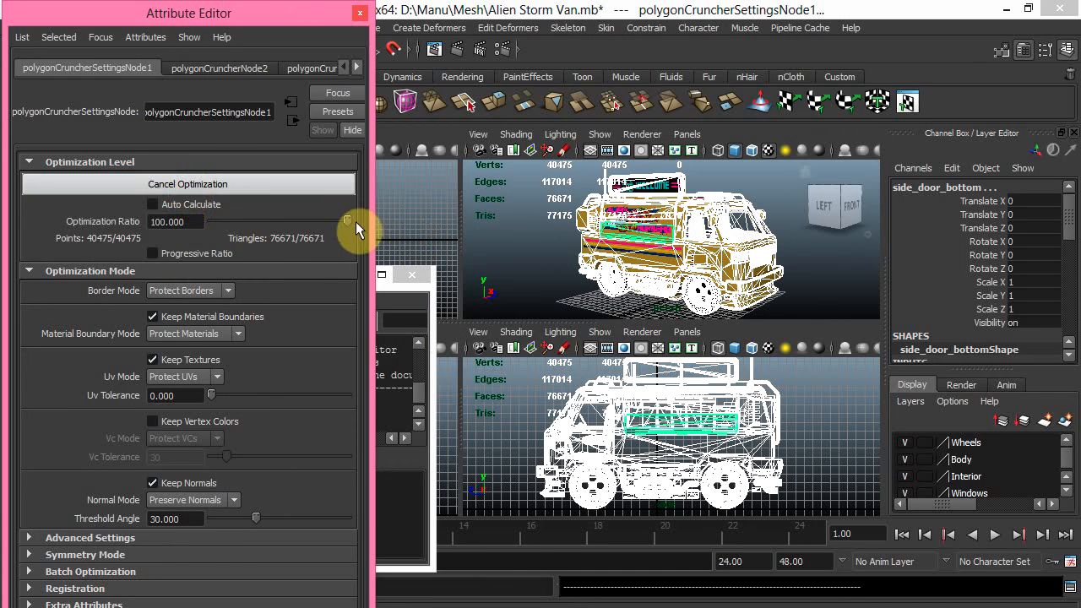
drag(347, 222, 241, 222)
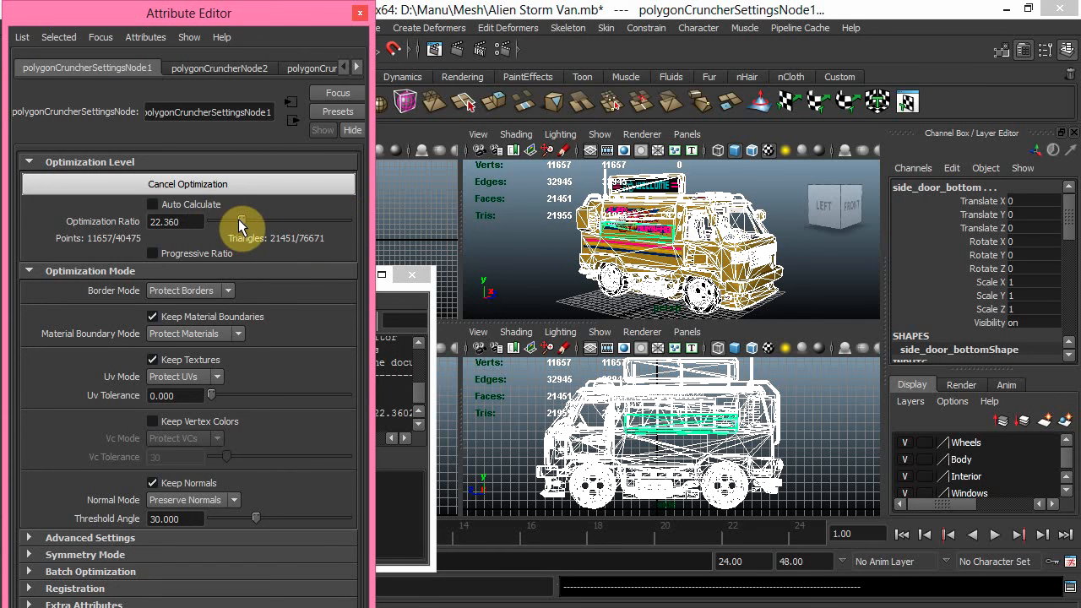
drag(241, 222, 221, 225)
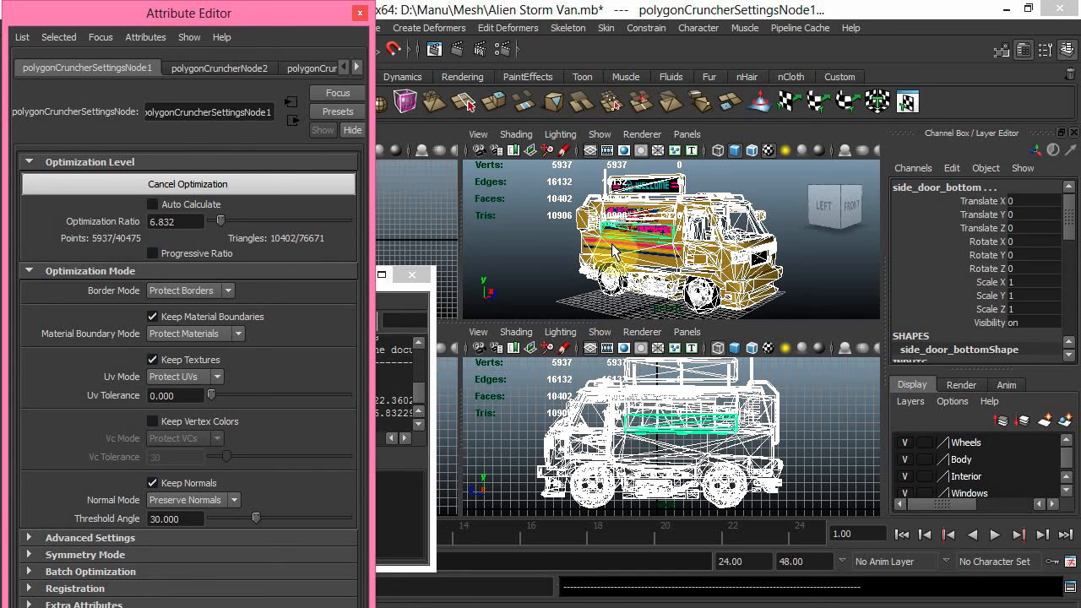
Select the van's body and reopen the optimization settings through its polygonCruncherNode9
click(667, 263)
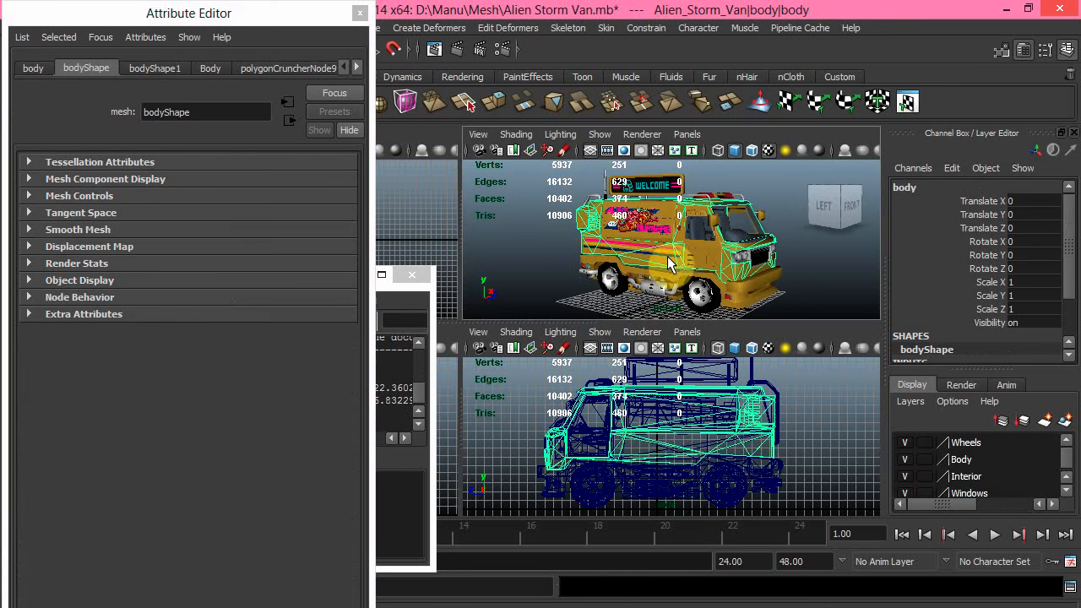
click(296, 67)
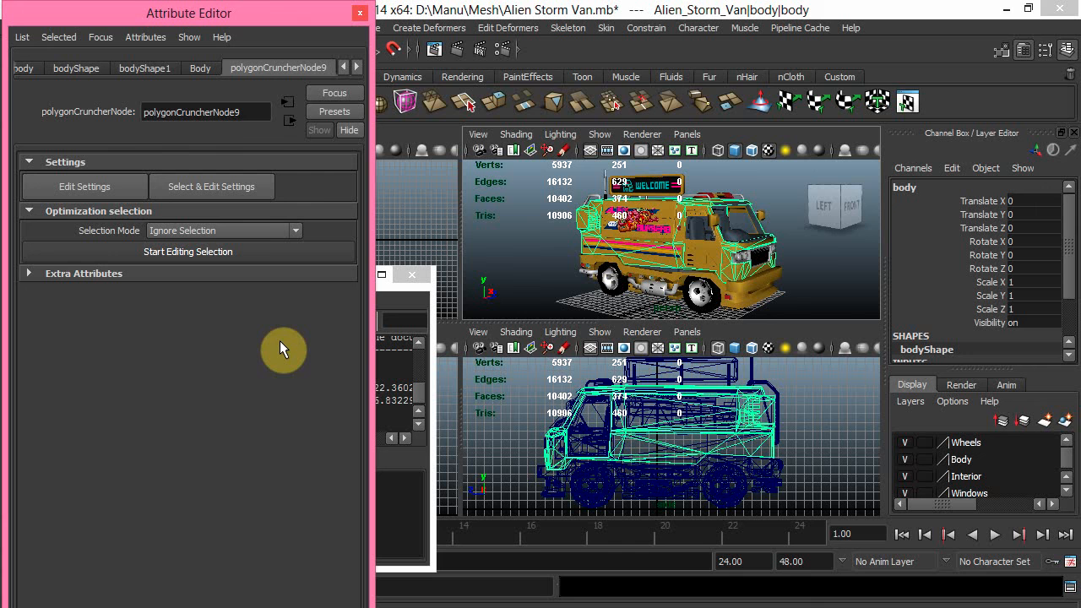
click(113, 187)
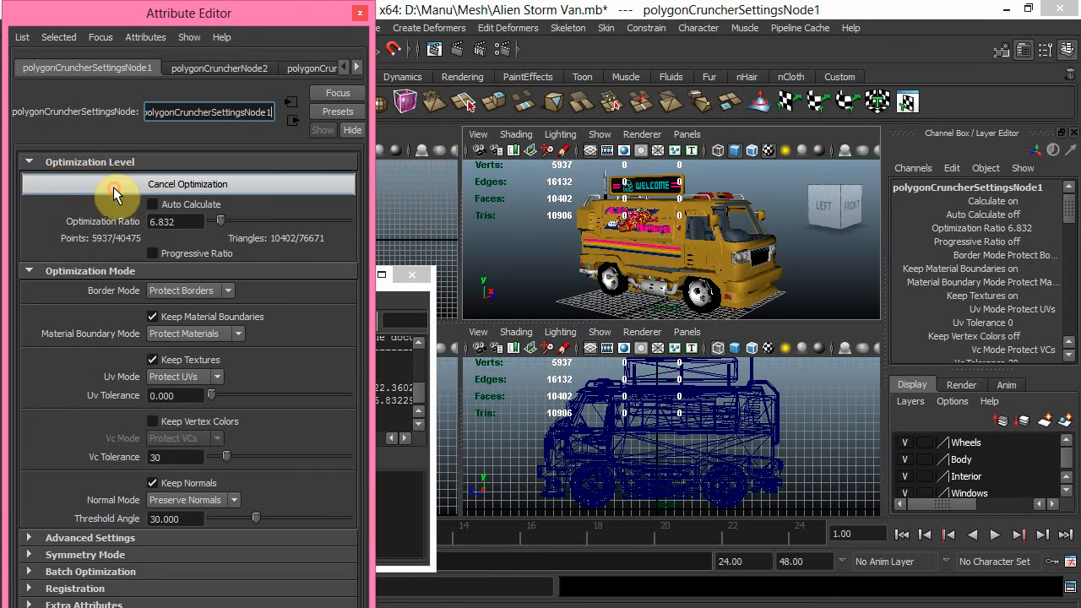